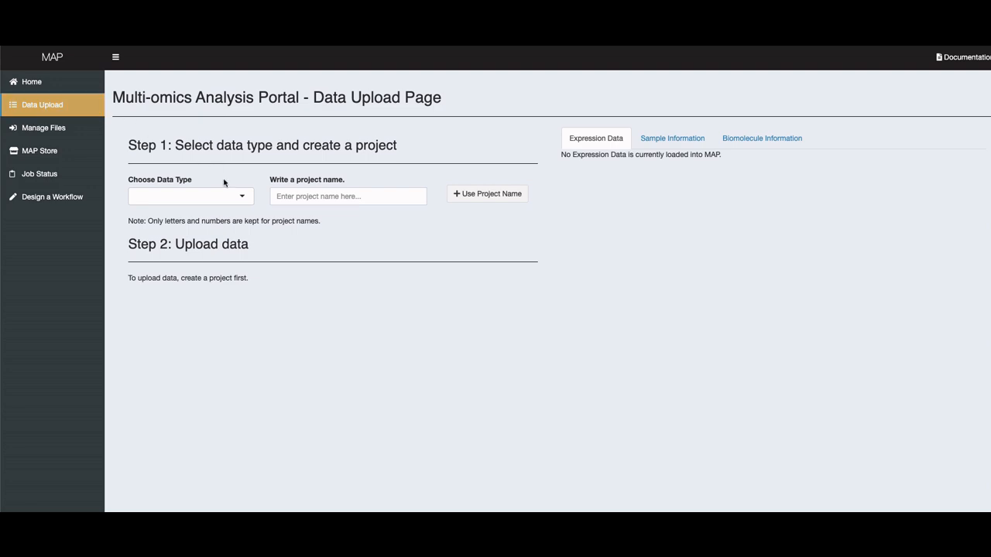
Create a project named Example_peptide with the data type Peptide-level Isobaric
left_click(241, 199)
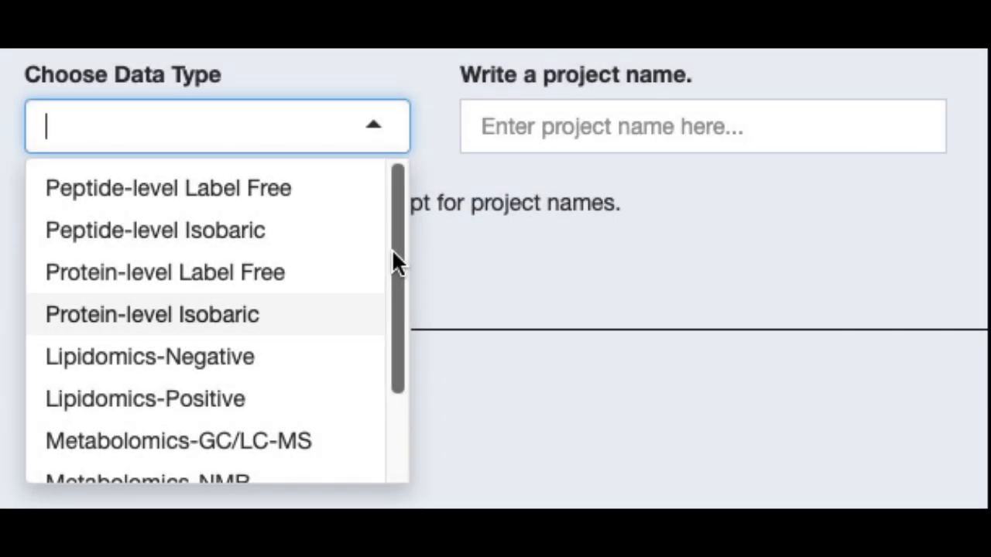
left_click_drag(392, 211, 403, 328)
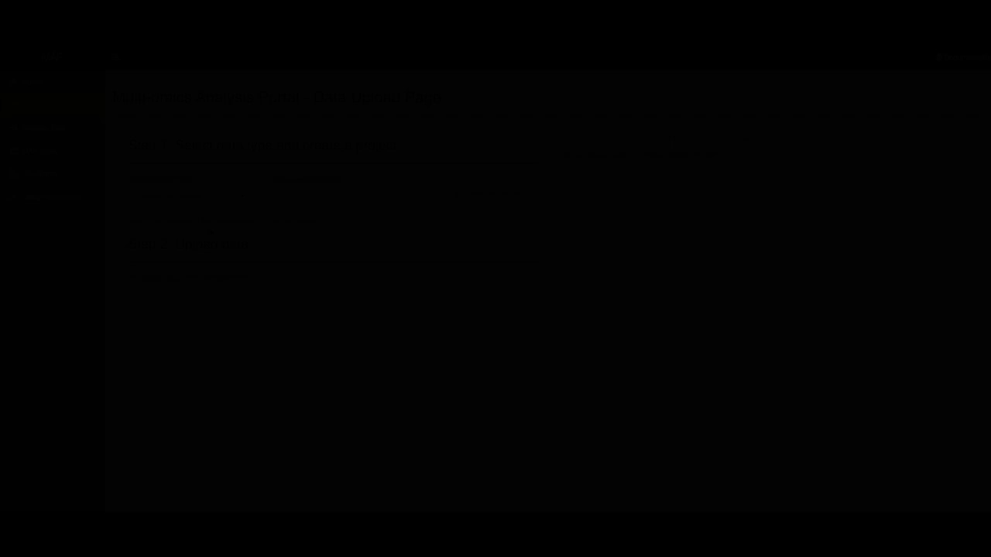
type("Exa")
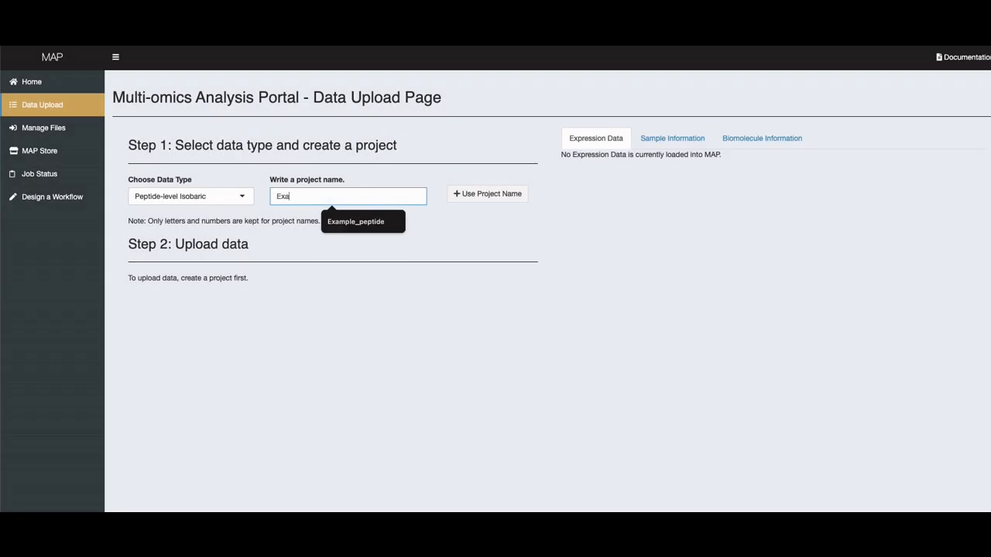
type("mple_peptide")
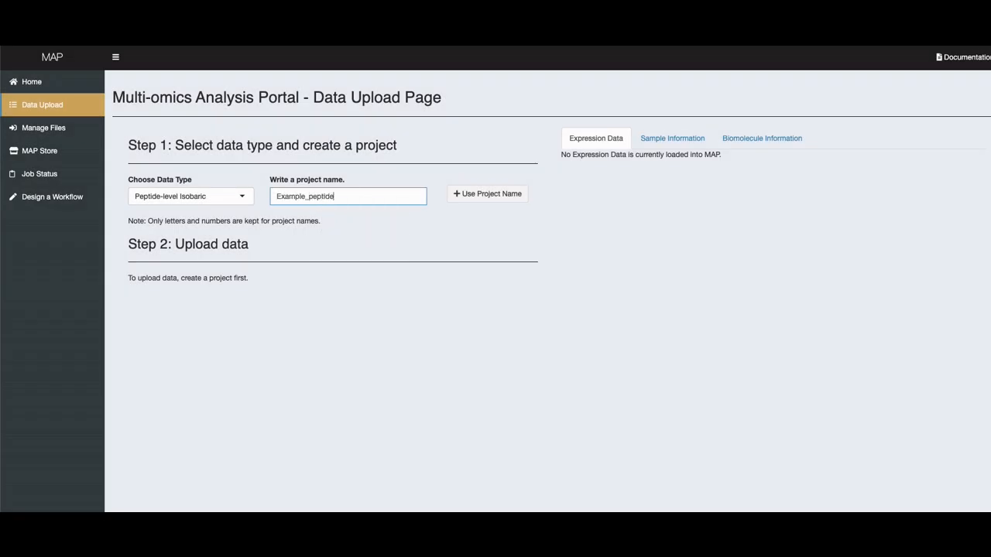
left_click(486, 194)
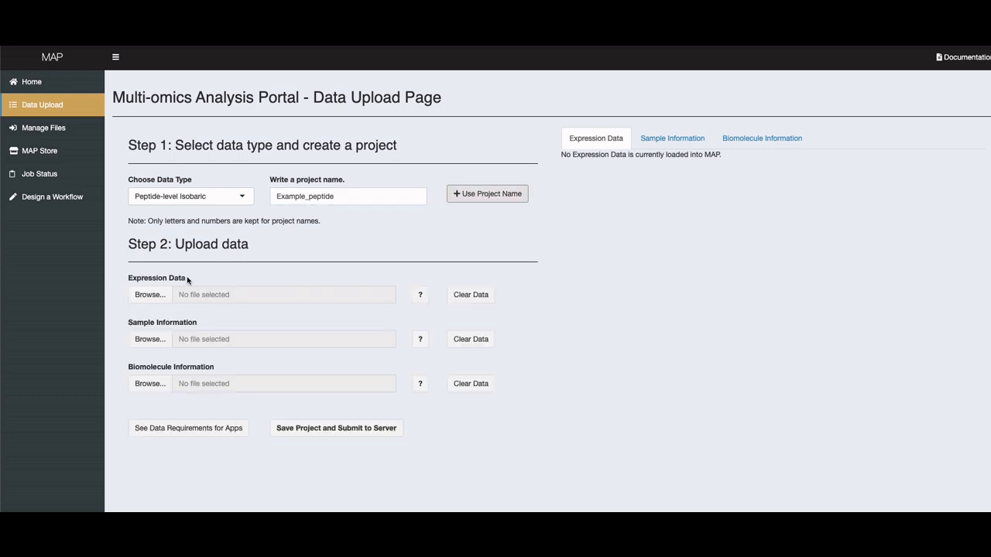
Upload Example_e_data.csv from the ExampleData folder as the project's expression data
left_click(151, 295)
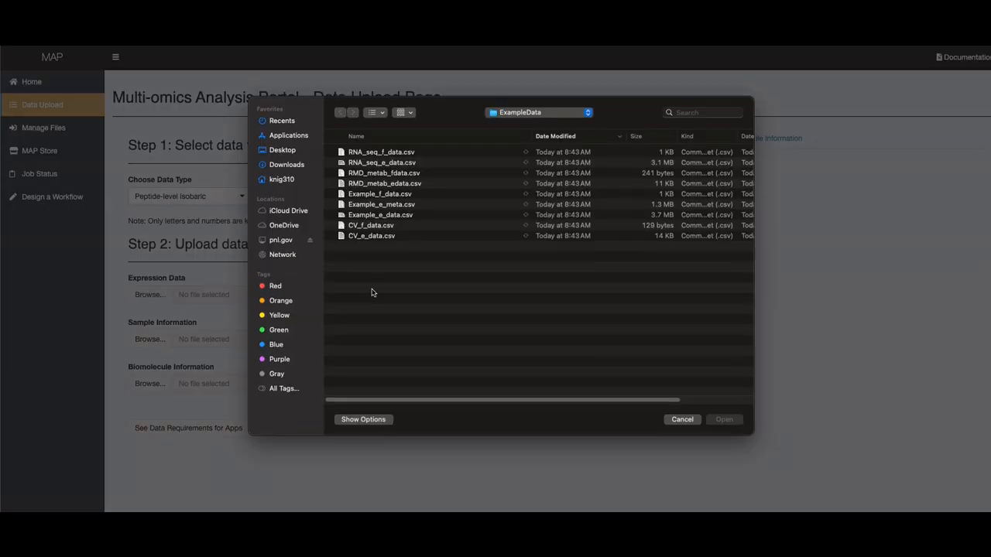
left_click(403, 216)
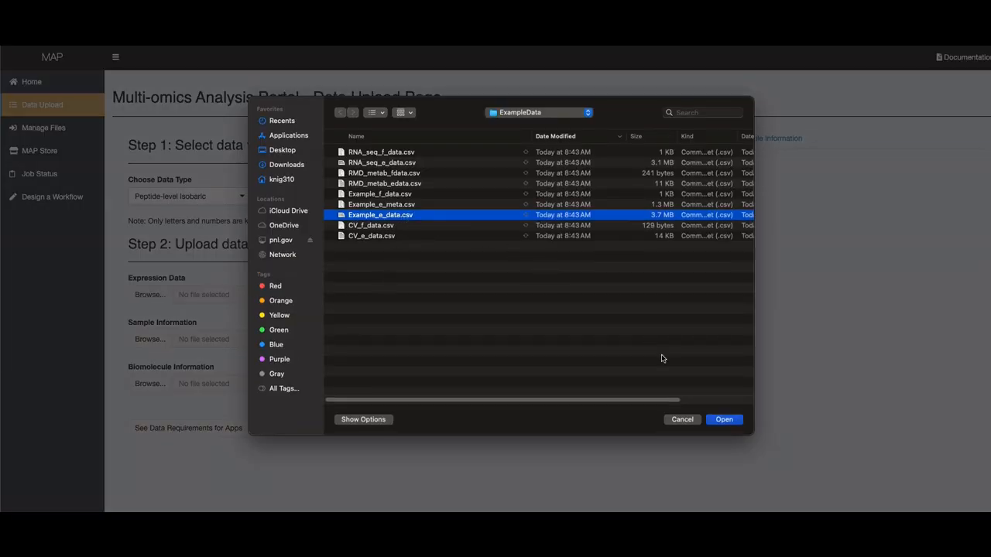
left_click(718, 420)
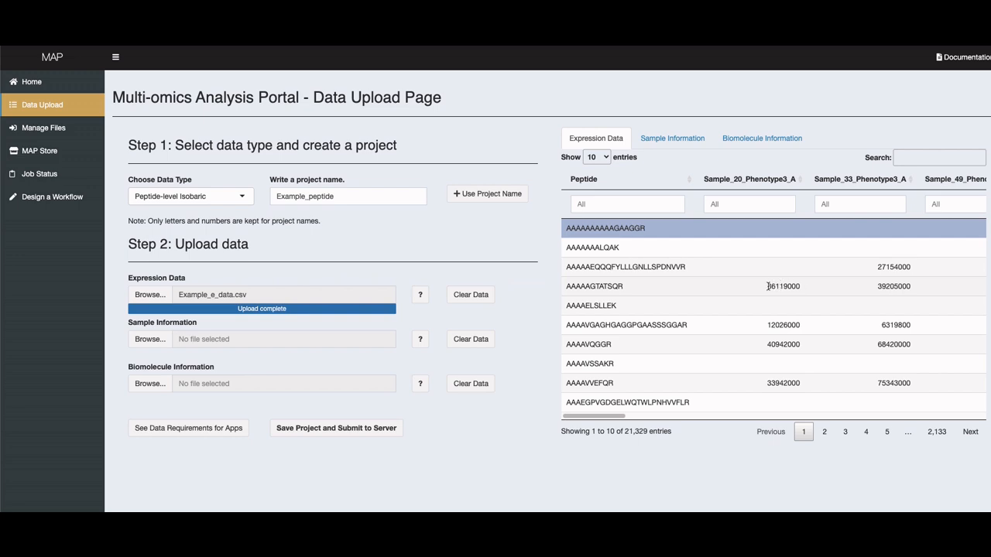
double_click(772, 285)
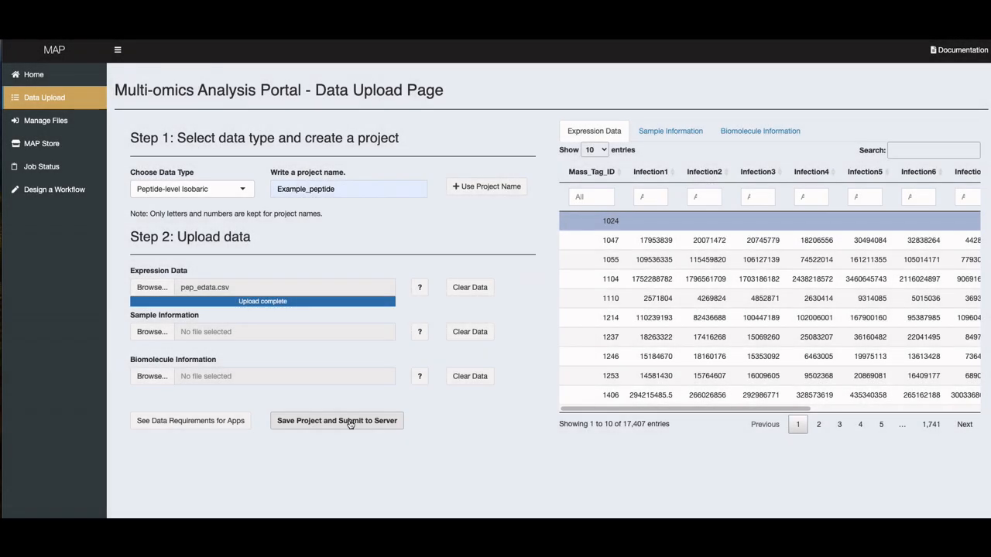
Save the project and submit it to the server, and bring up the page for managing uploaded files
left_click(350, 422)
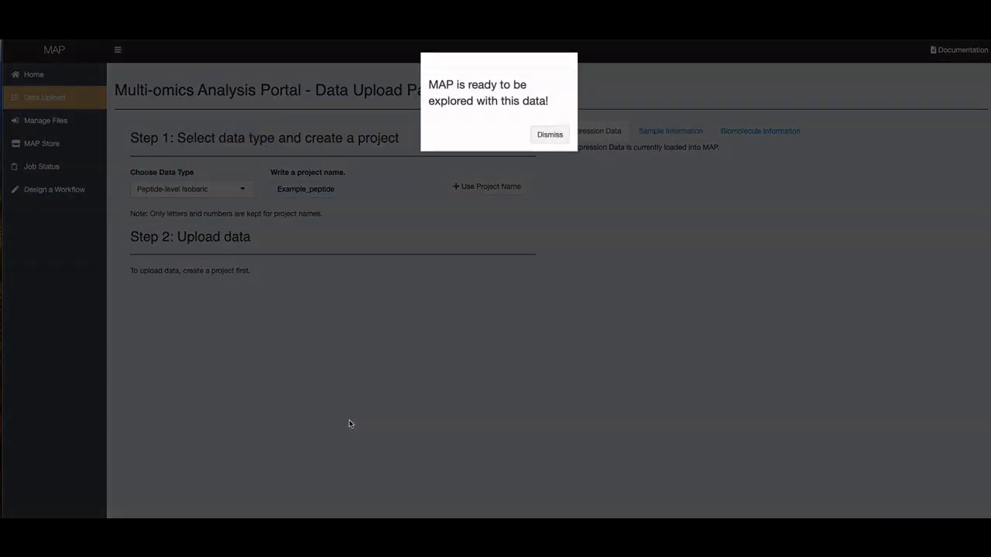
left_click(545, 137)
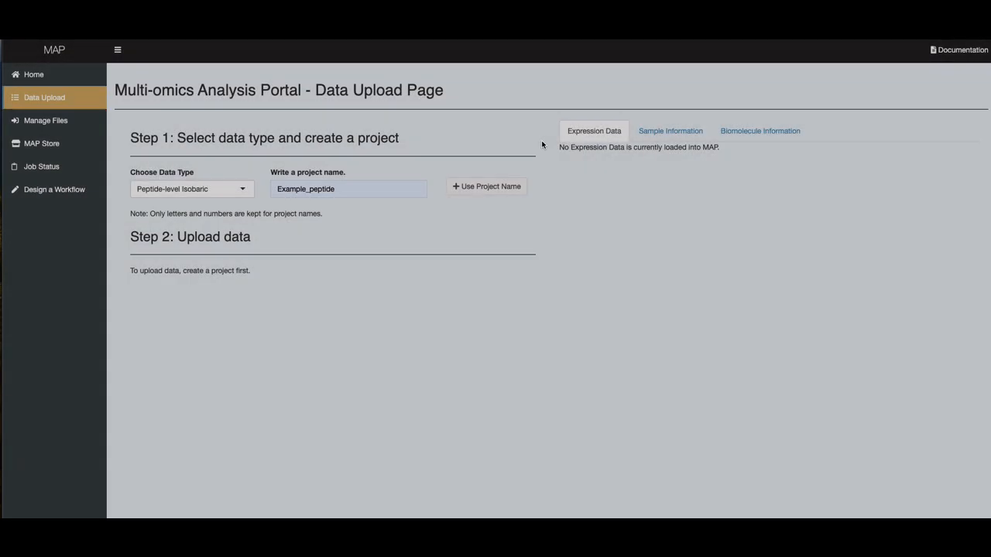
left_click(82, 129)
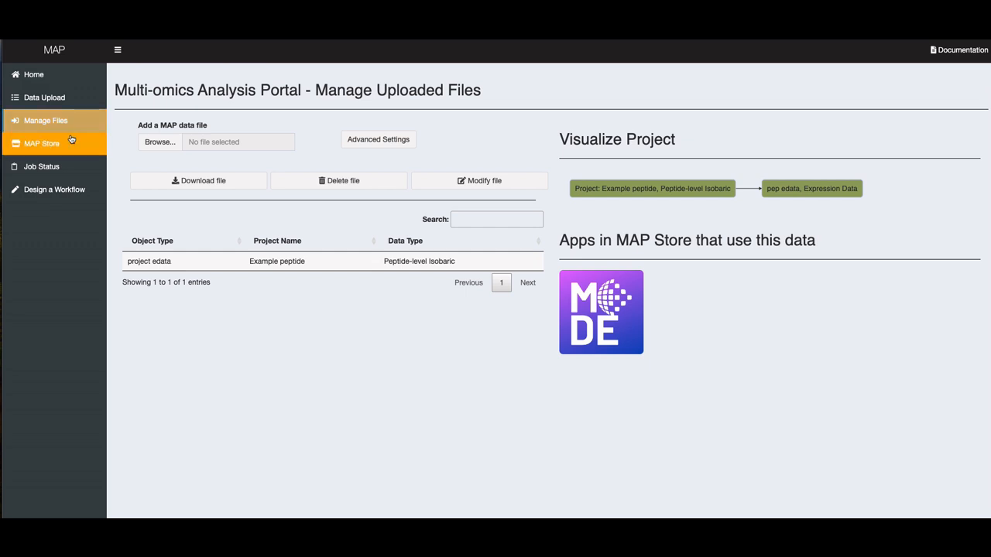
Launch the MODE application from the MAP Store, passing it the Example peptide project
left_click(71, 143)
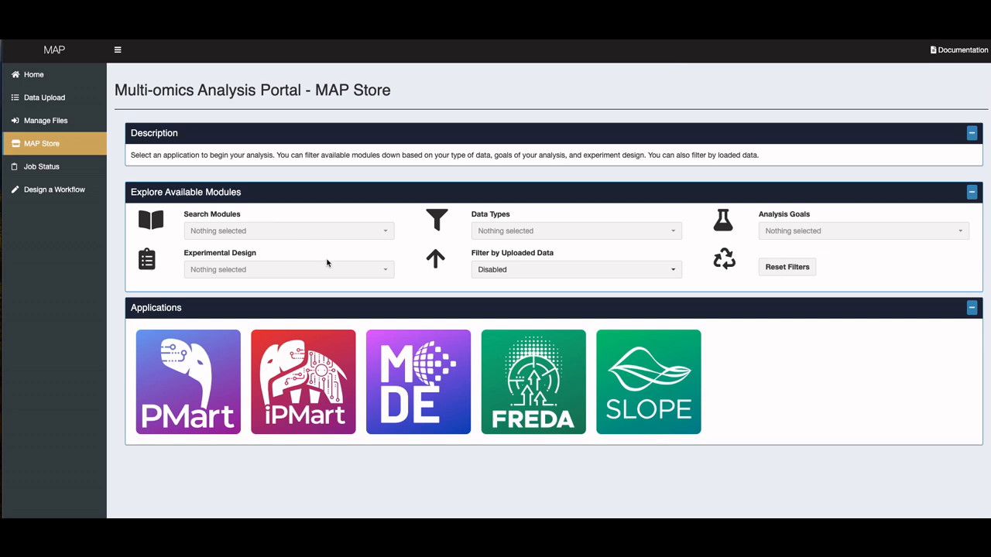
left_click(404, 376)
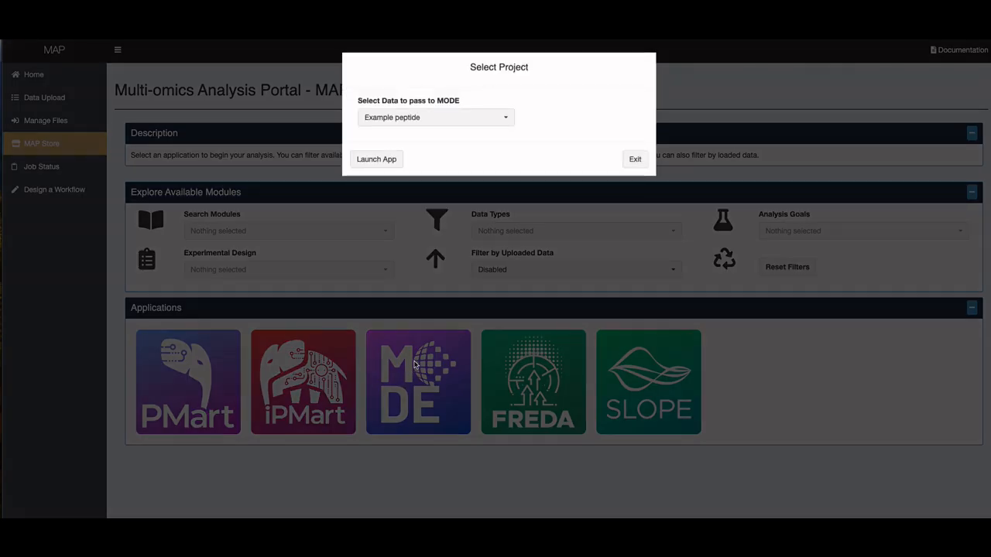
left_click(431, 122)
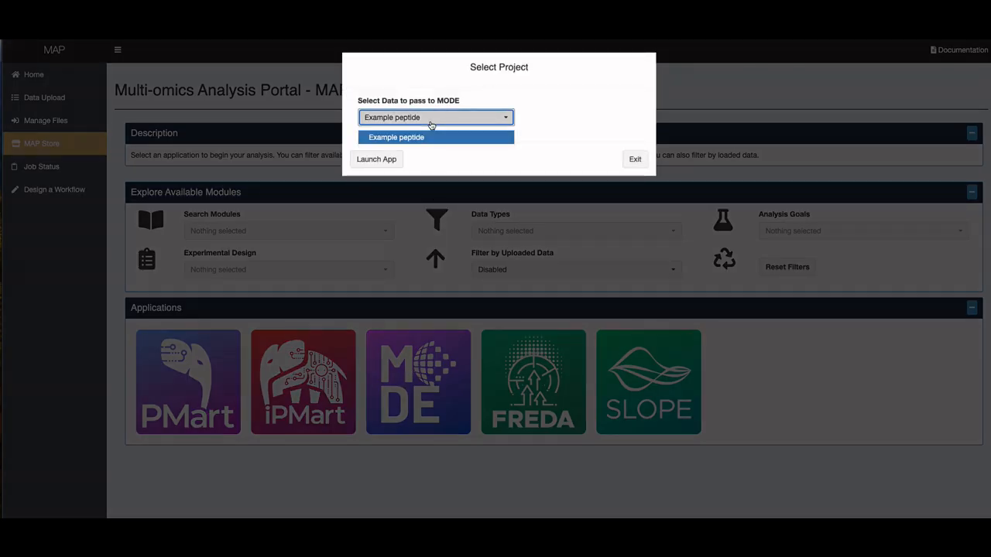
left_click(431, 124)
left_click(376, 159)
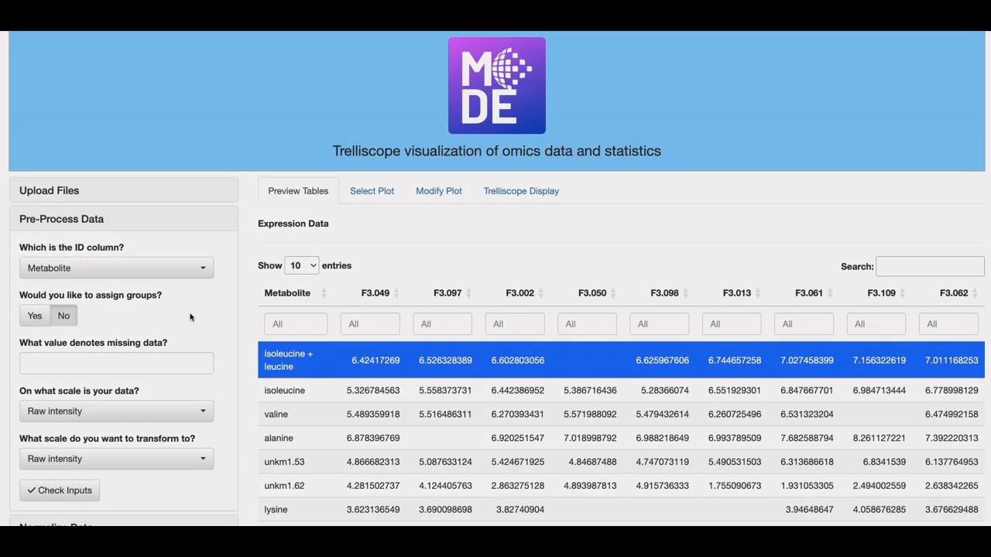
Check the available ID column choices for pre-processing, leaving Metabolite selected
left_click(108, 268)
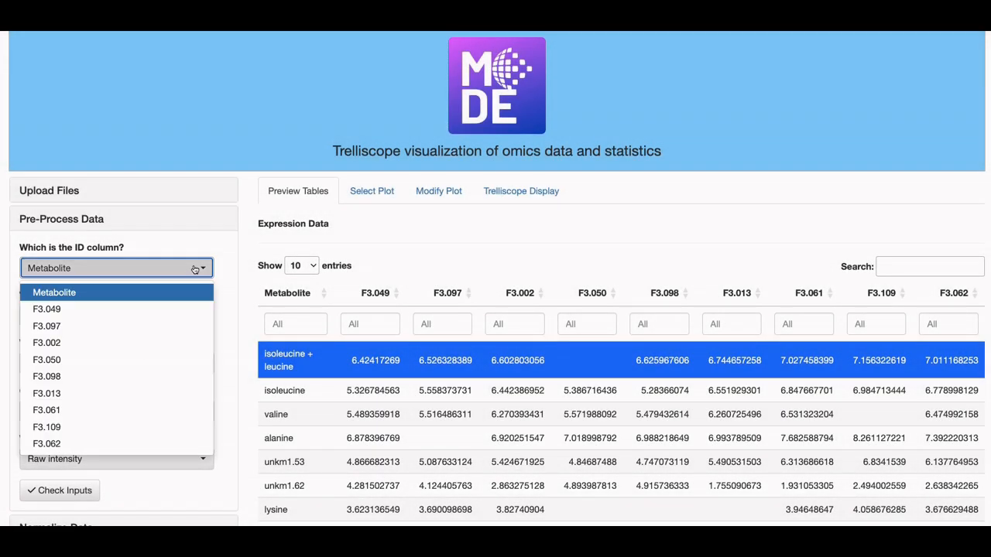
left_click(228, 252)
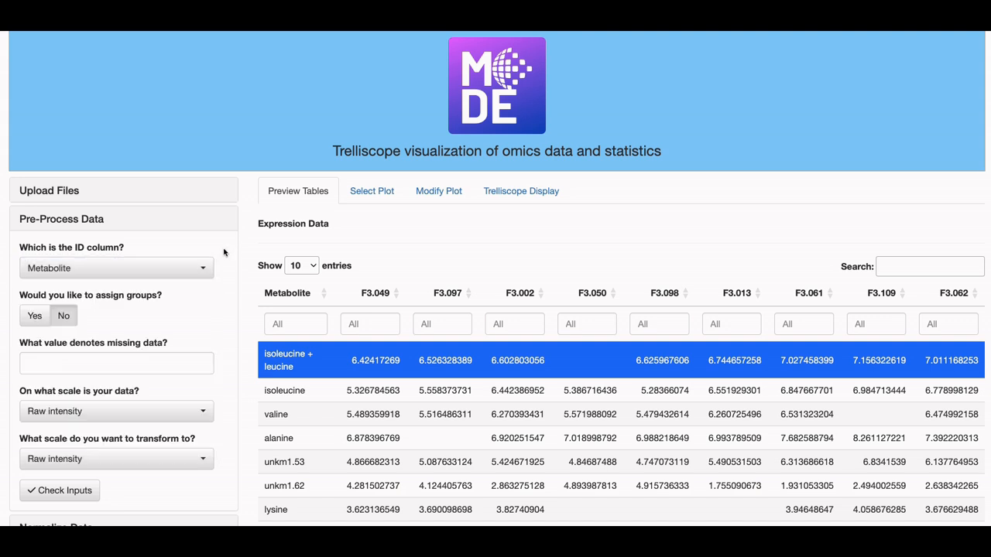
left_click_drag(182, 296, 12, 294)
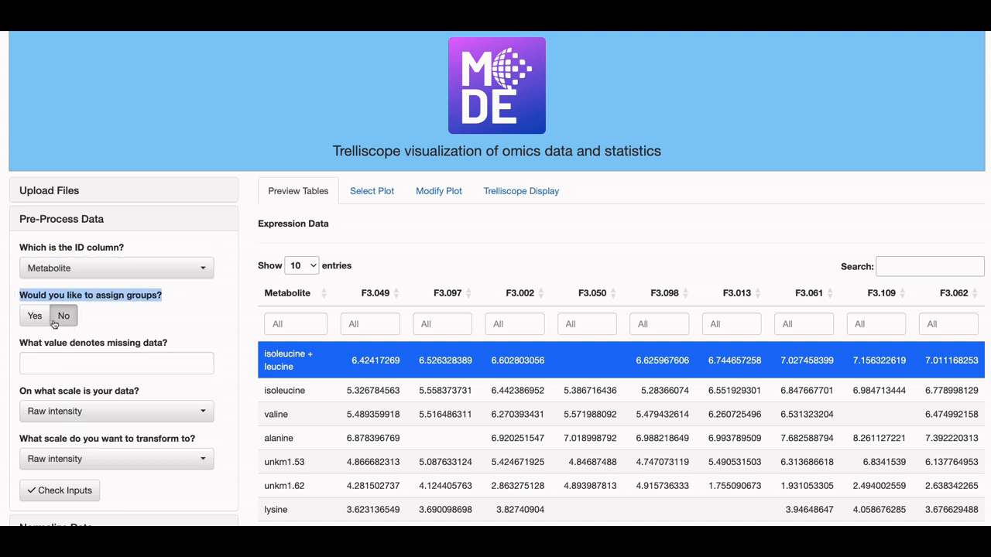
Assign sample groups by entering Control, InfectionA and InfectionB three times each in that order, and review the resulting sample conditions
left_click(30, 316)
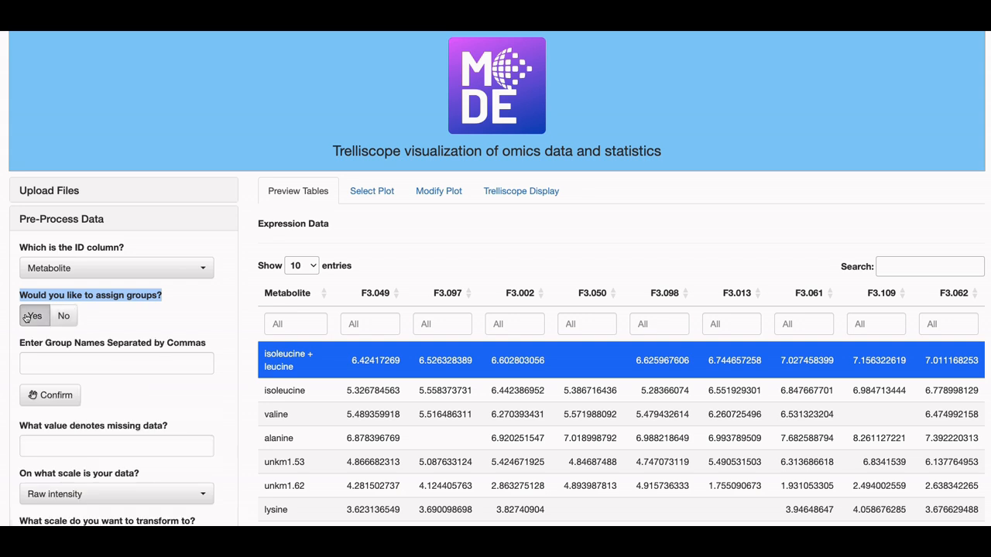
left_click(40, 358)
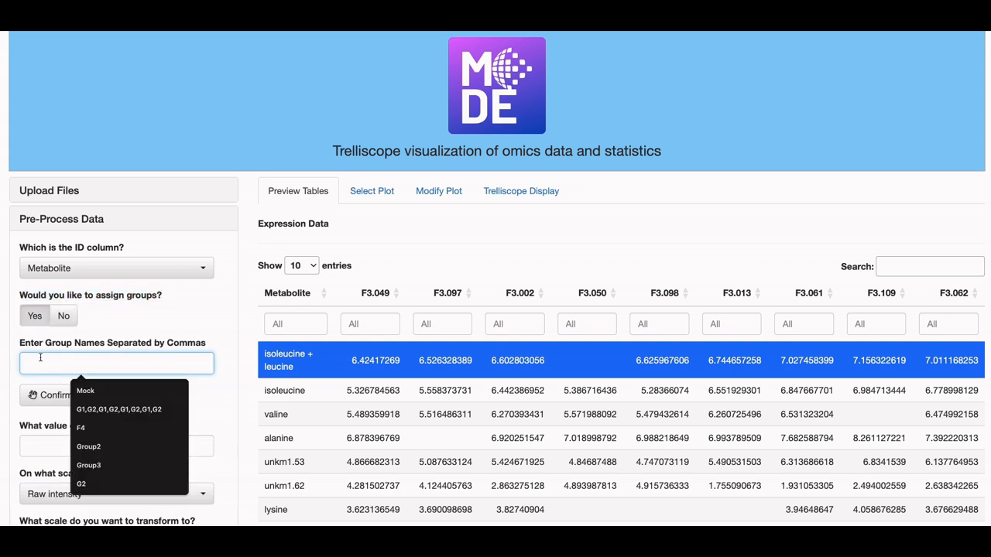
key("ctrl+v")
key("Left")
key("Left")
key("Left")
key("Left")
key("Left")
key("Left")
key("Left")
key("Left")
key("Left")
key("Left")
key("Left")
key("Left")
key("Left")
key("Left")
key("Left")
key("Left")
key("Left")
key("Left")
key("Left")
key("Left")
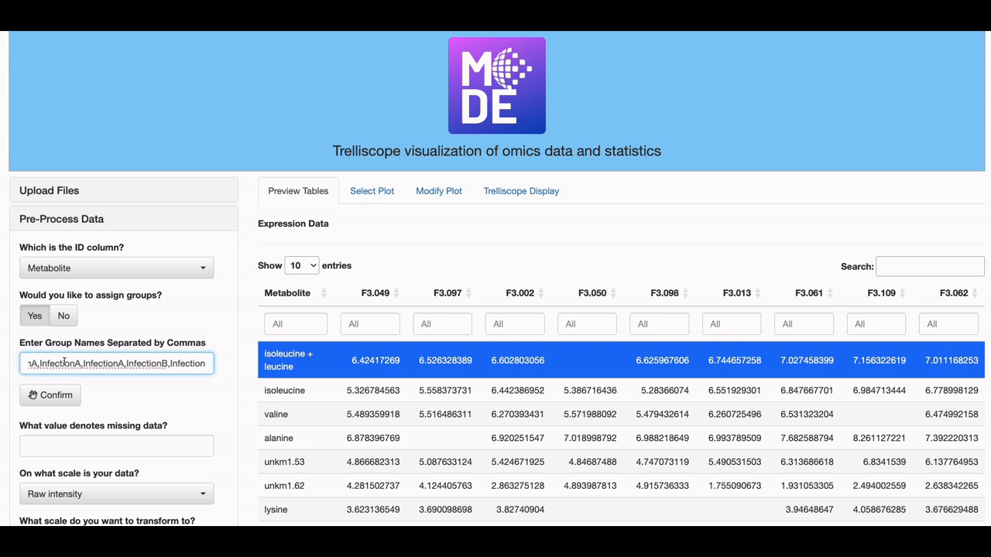
key("Left")
key("Left")
key("Left")
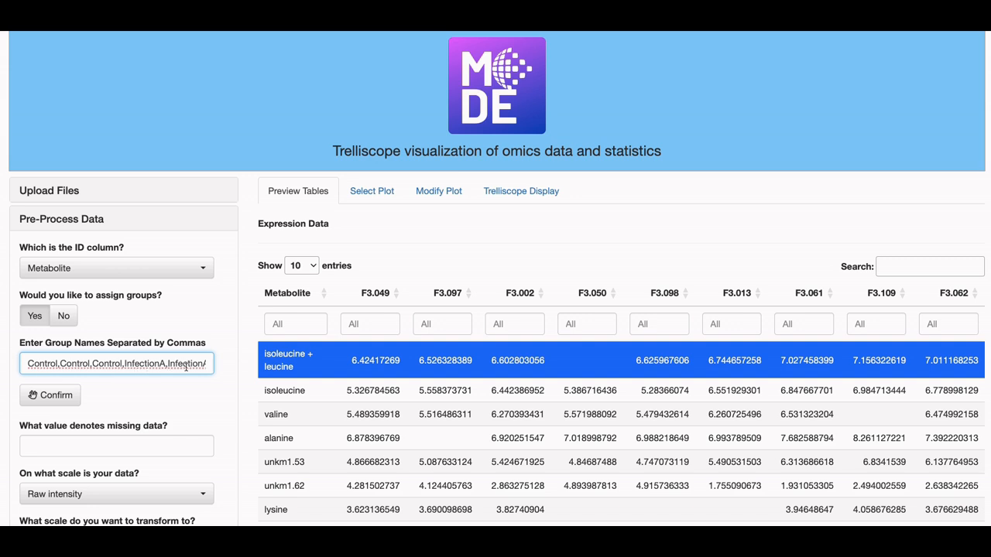
key("Right")
key("Right")
key("Right")
key("Right")
key("Right")
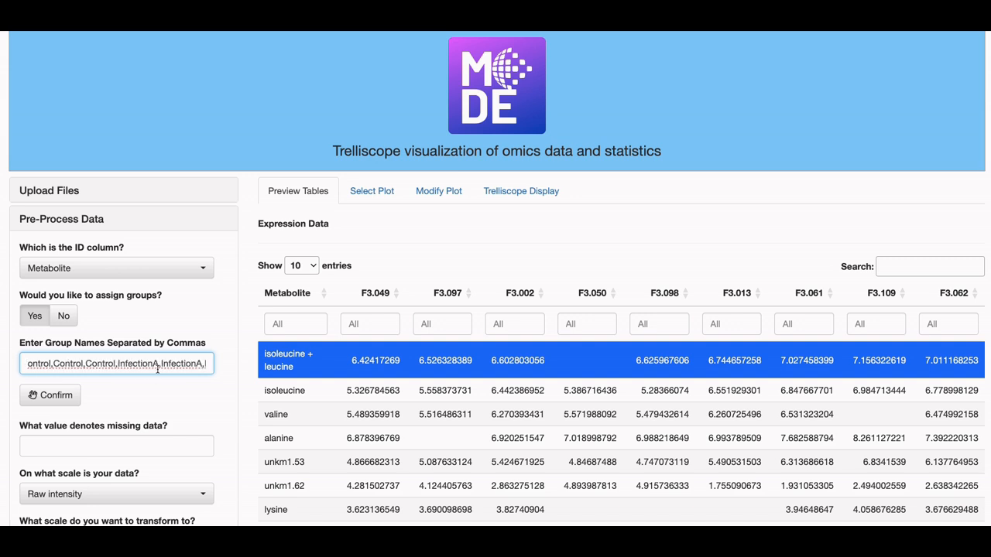
key("Right")
key("Right")
key("Right")
key("Right")
key("Right")
key("Right")
key("Right")
key("Right")
key("Right")
key("Right")
key("Right")
key("Right")
key("Right")
key("Right")
key("Right")
key("Right")
key("Right")
key("Right")
key("Right")
key("Right")
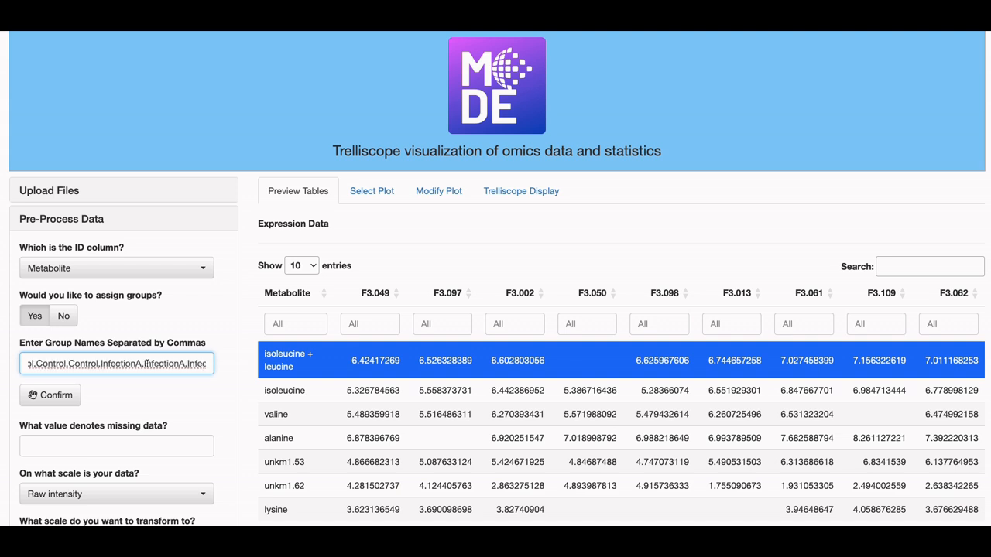
key("Right")
key("Right")
key("Right")
key("Right")
key("Right")
key("Right")
key("Right")
key("Right")
key("Right")
key("Right")
key("Right")
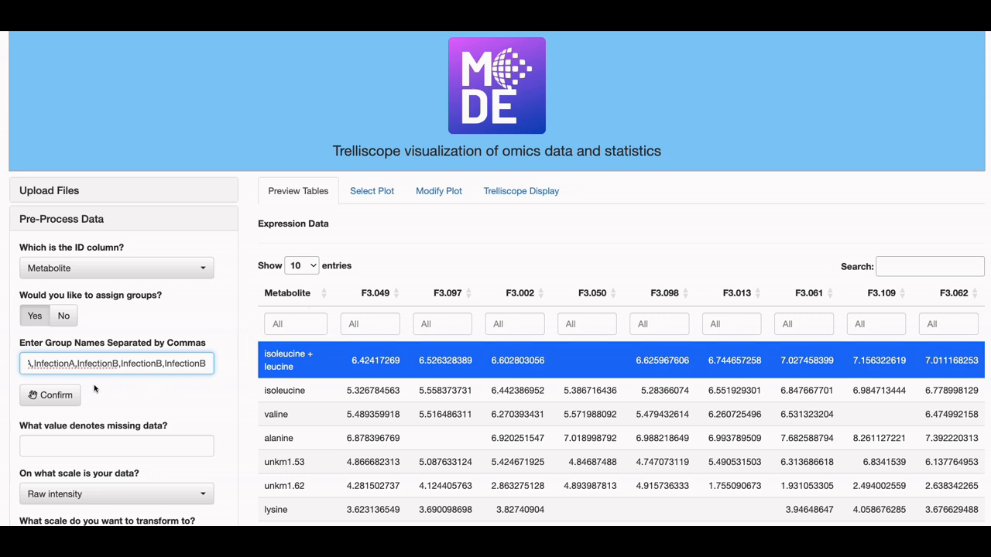
left_click(55, 396)
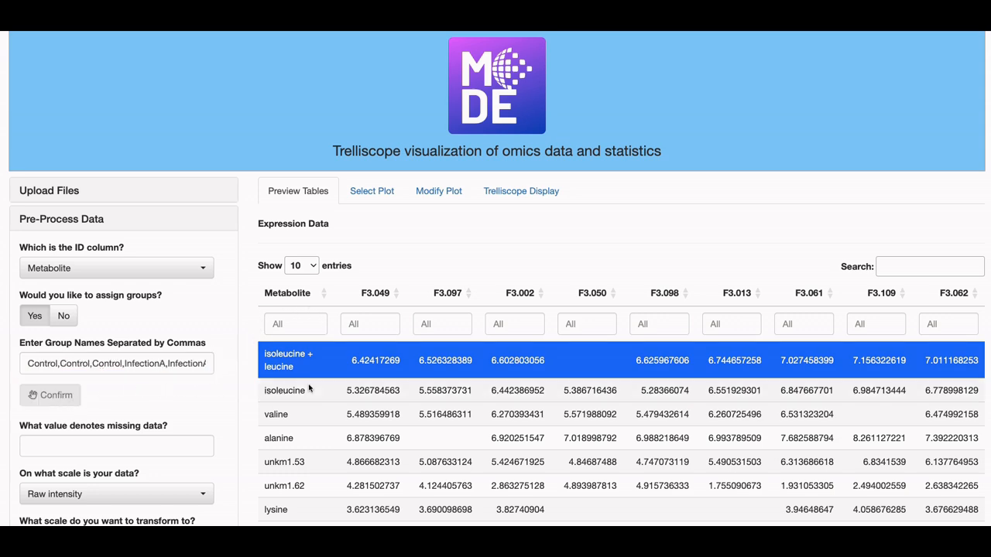
scroll(407, 383, "down", 1)
scroll(407, 383, "down", 5)
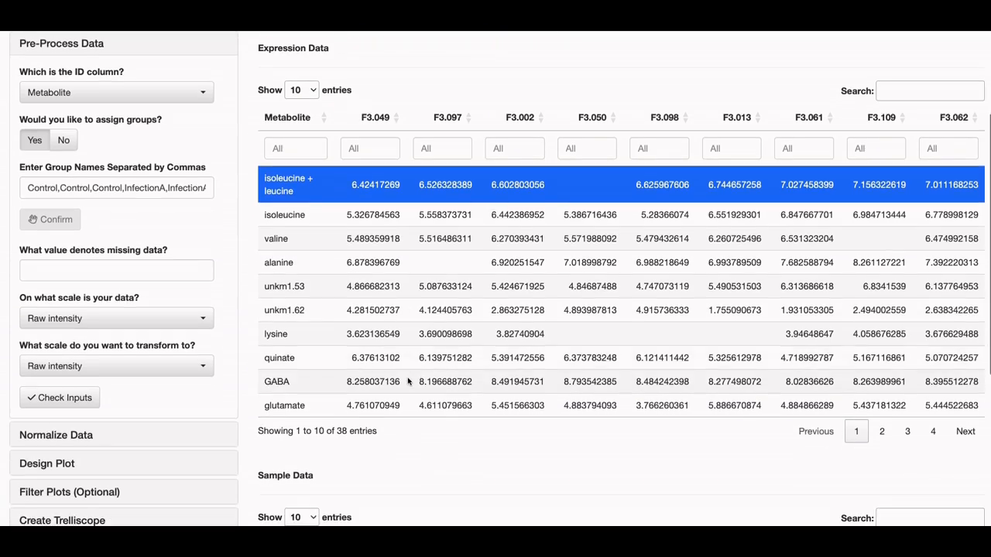
scroll(411, 378, "down", 4)
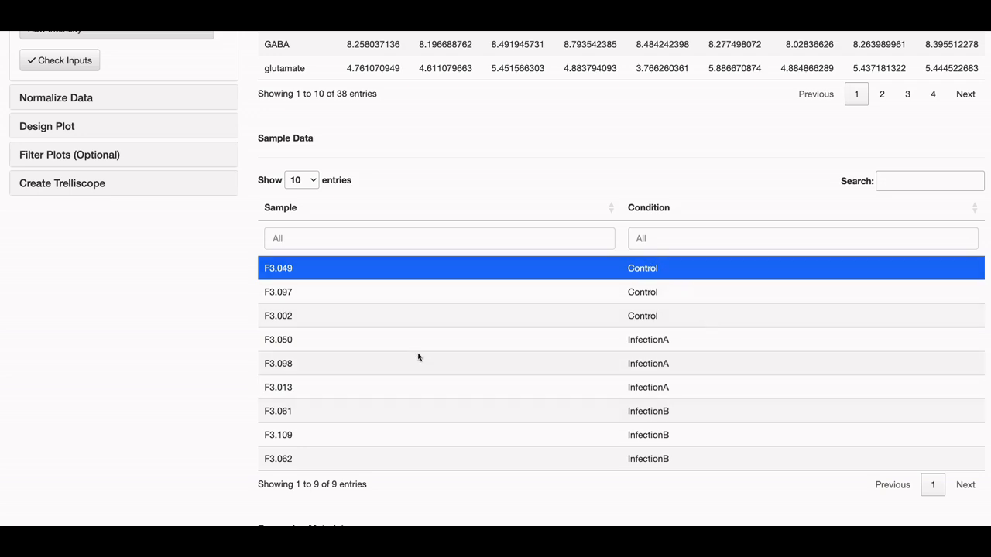
Set NA as the value that denotes missing data
scroll(382, 158, "up", 6)
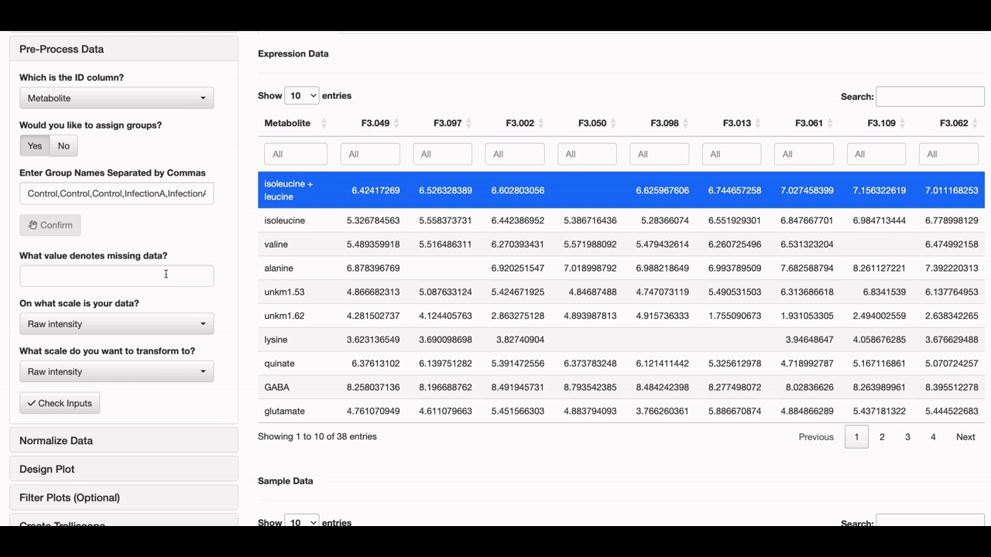
left_click(166, 274)
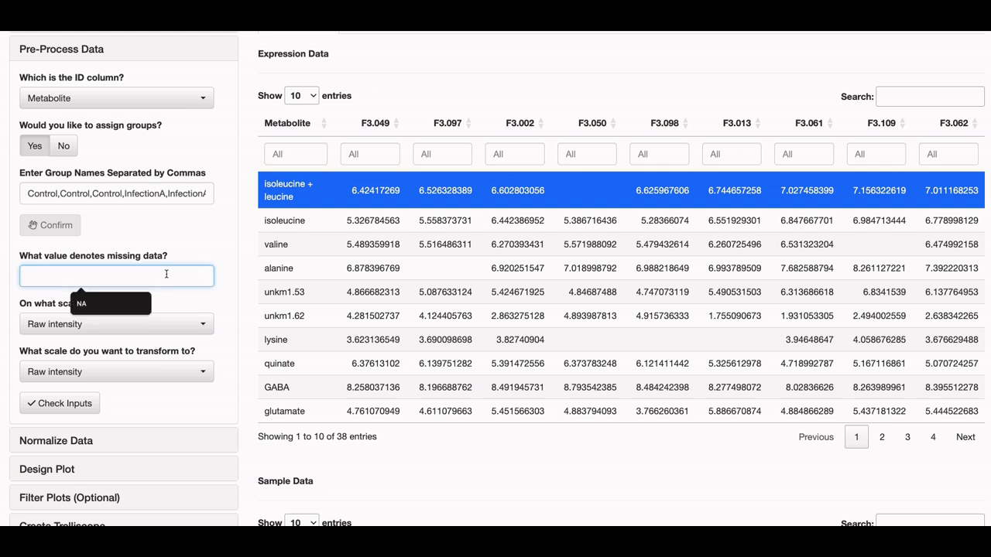
type("NA")
key("BackSpace")
type("A")
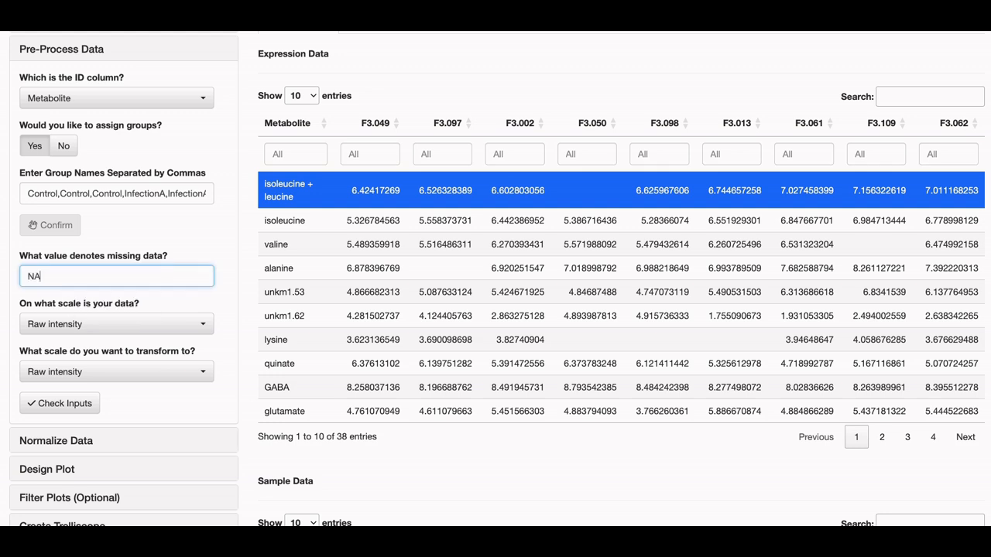
left_click(225, 251)
Review the available data scale options, leaving the data's scale at Raw intensity
scroll(224, 256, "down", 1)
scroll(220, 266, "down", 1)
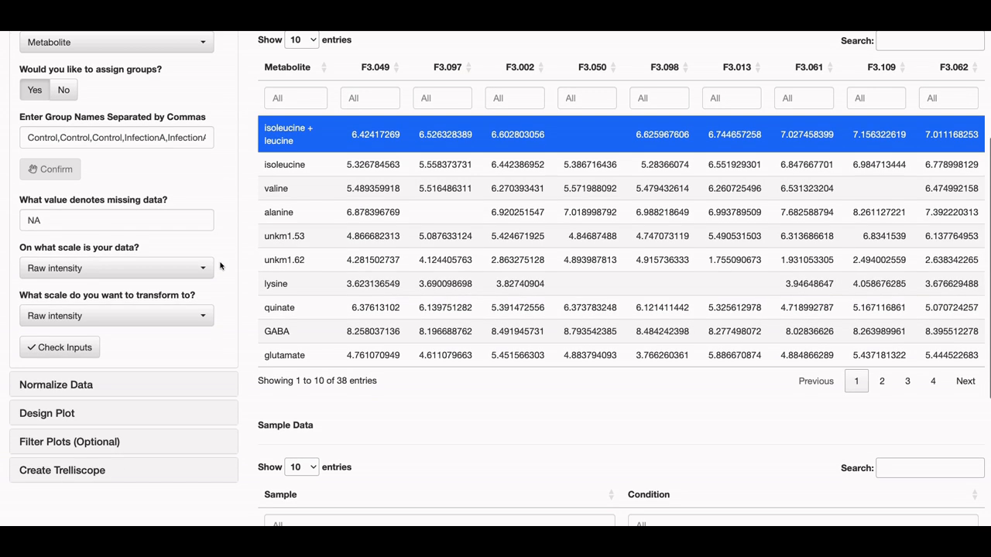
left_click(116, 268)
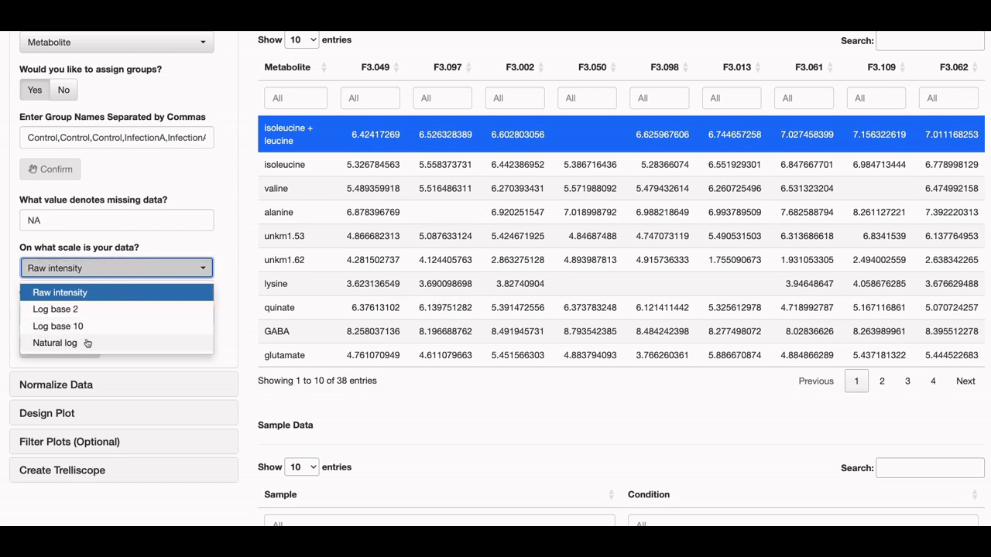
left_click(165, 254)
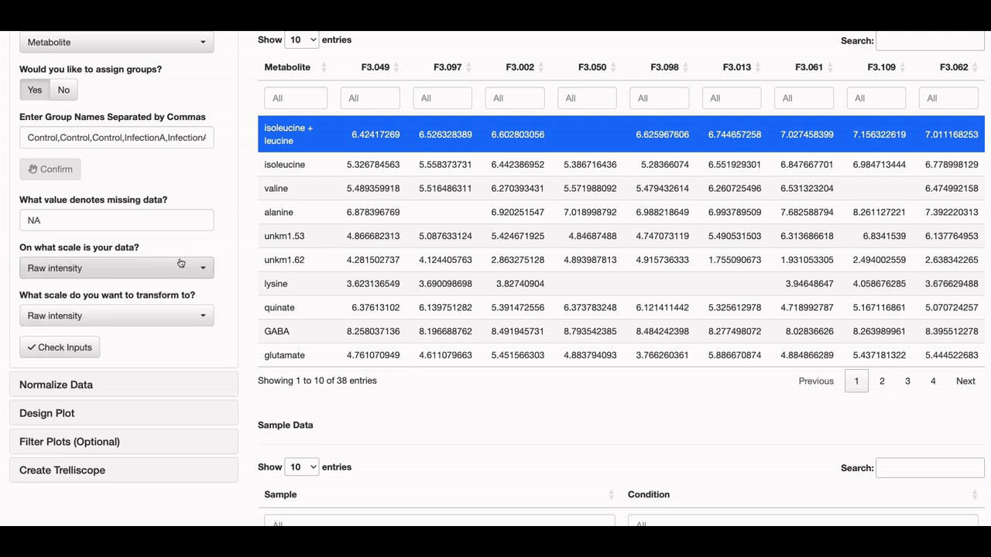
Set the scale to transform the data to as Log base 2
left_click(66, 317)
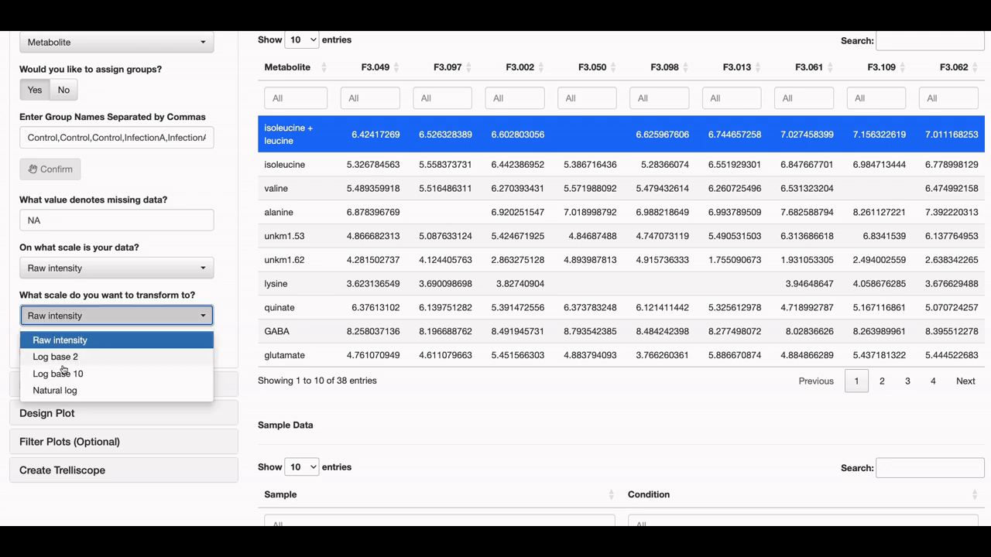
left_click(68, 360)
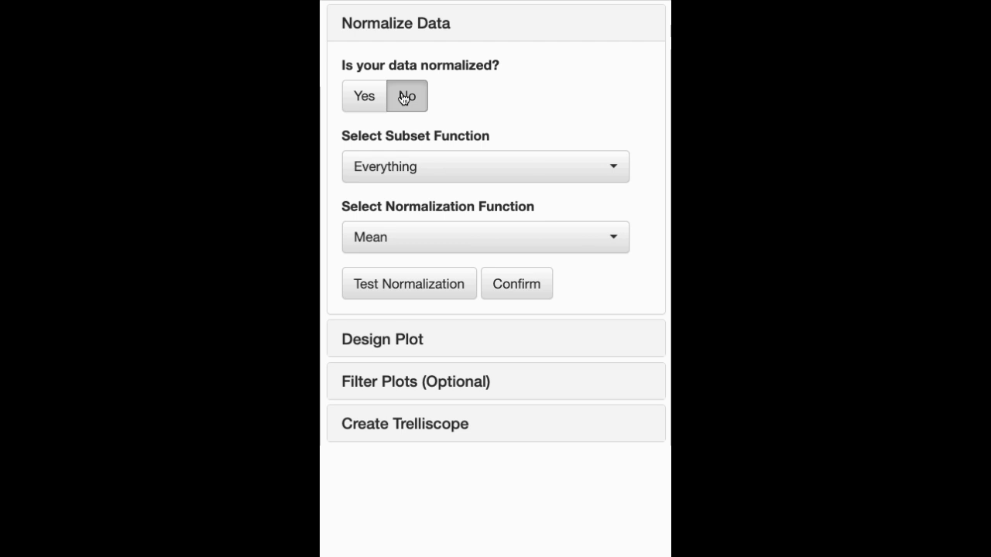
Review the normalized-data choices and the available subset and normalization functions, leaving No, Everything and Mean selected
left_click(371, 98)
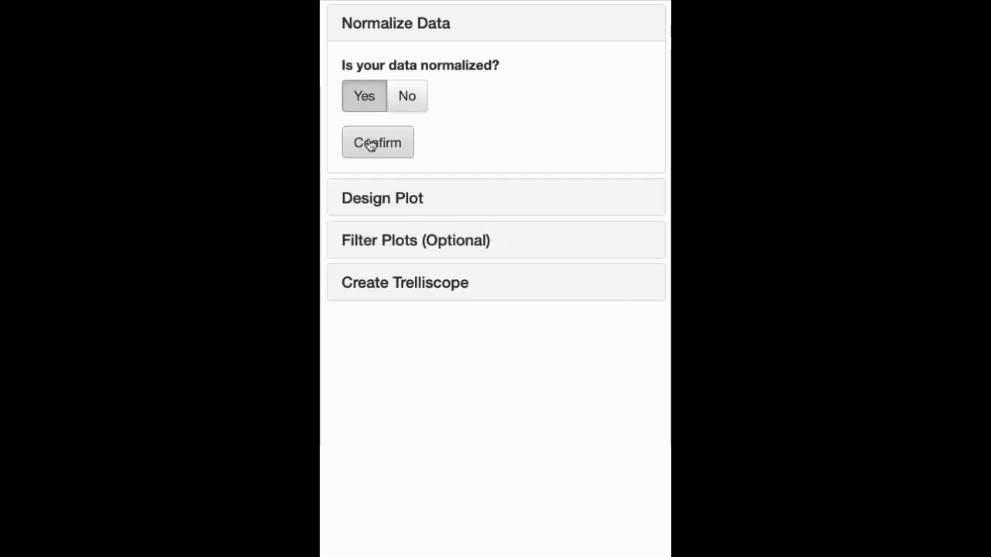
left_click(398, 102)
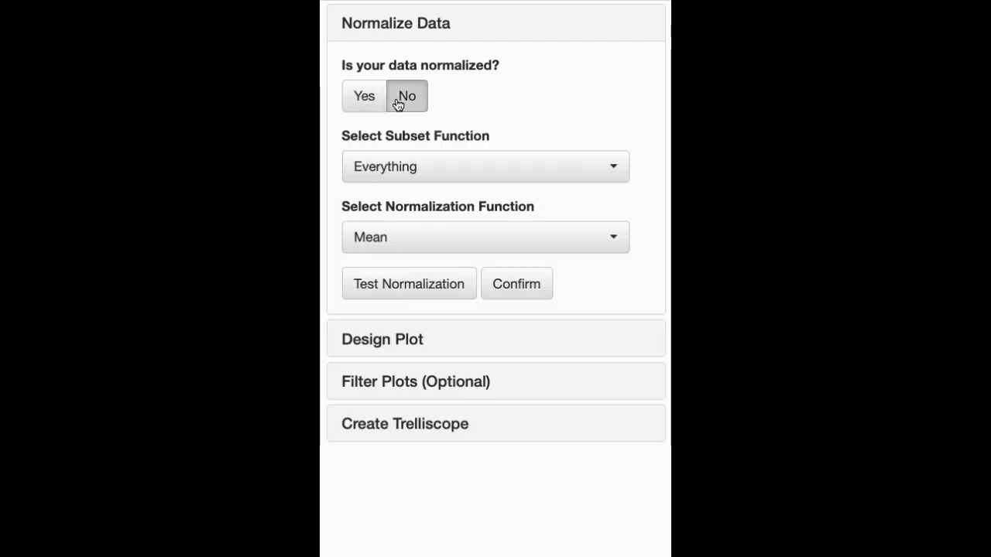
left_click(529, 171)
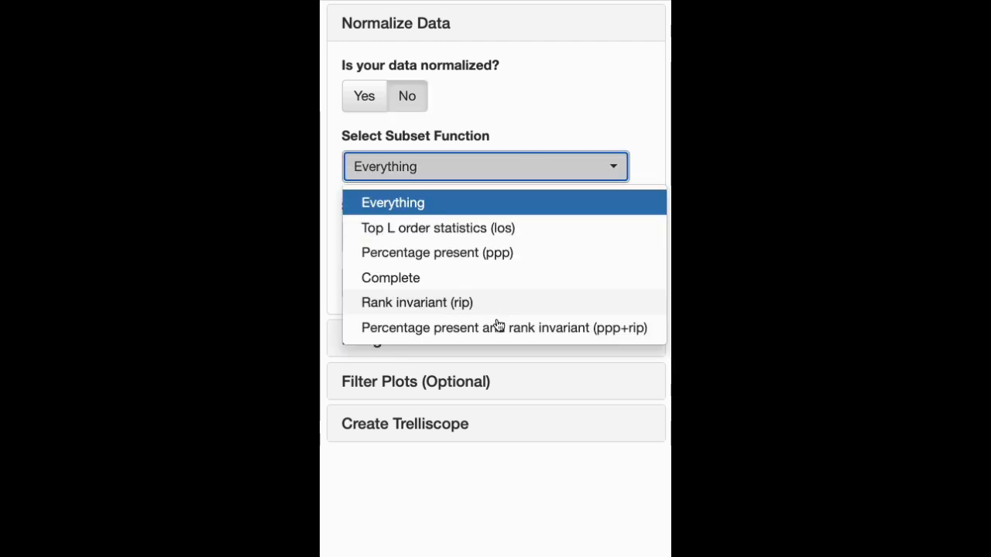
left_click(509, 118)
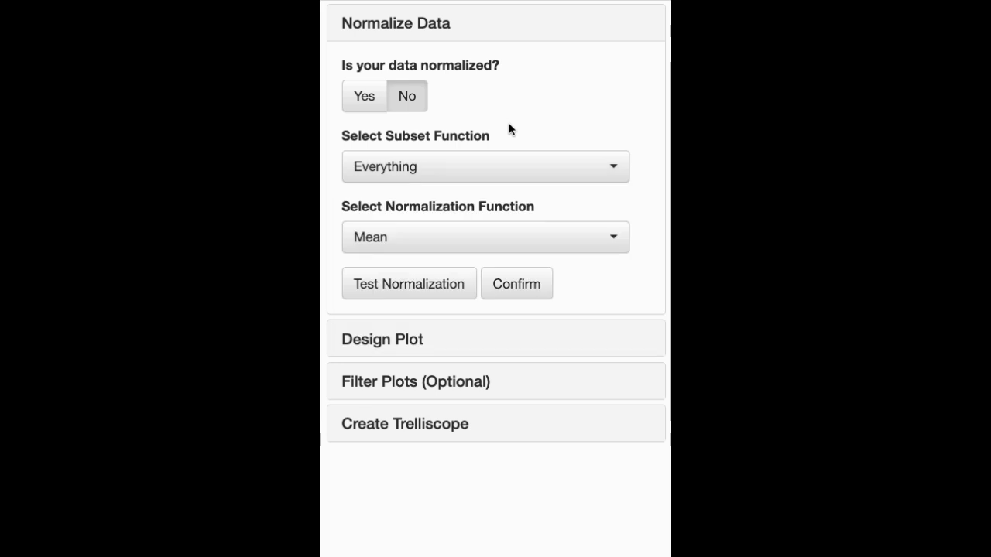
left_click(489, 234)
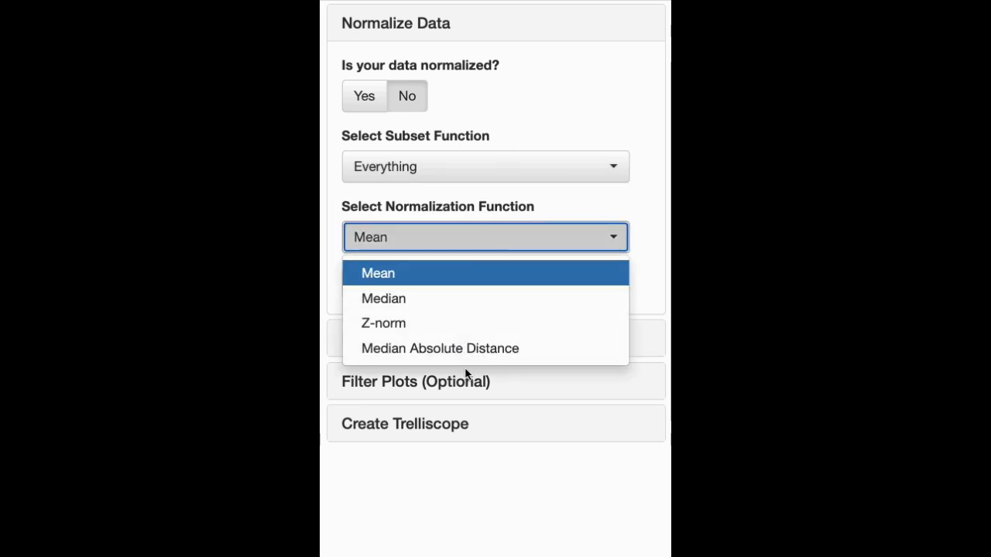
left_click(531, 129)
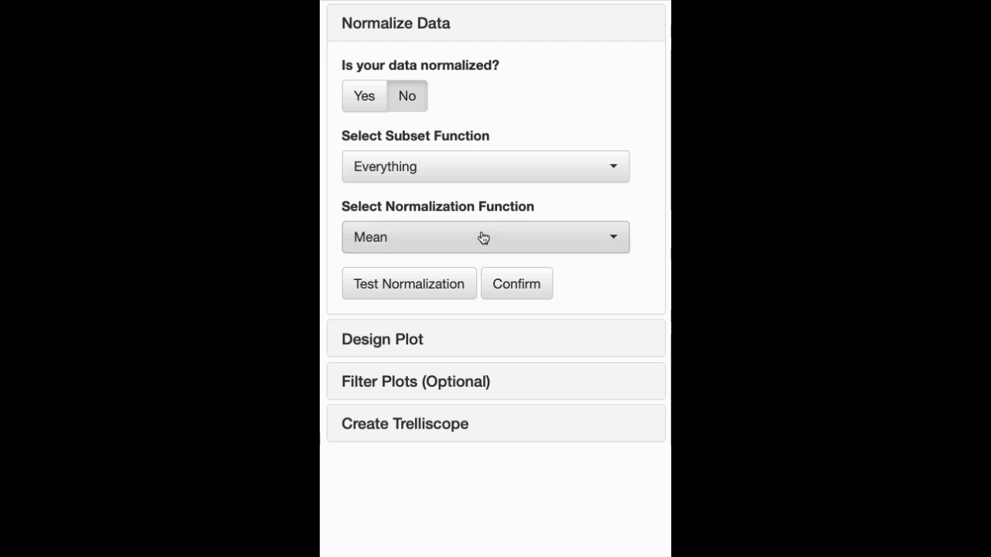
Test the normalization using the Everything subset and the Mean function, and examine the resulting p-value message
left_click(436, 284)
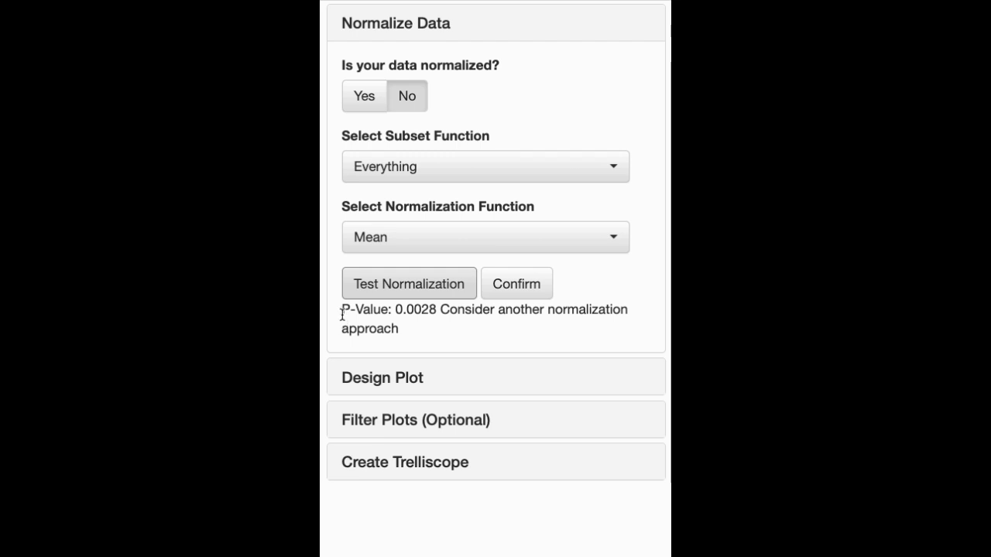
left_click_drag(342, 315, 410, 331)
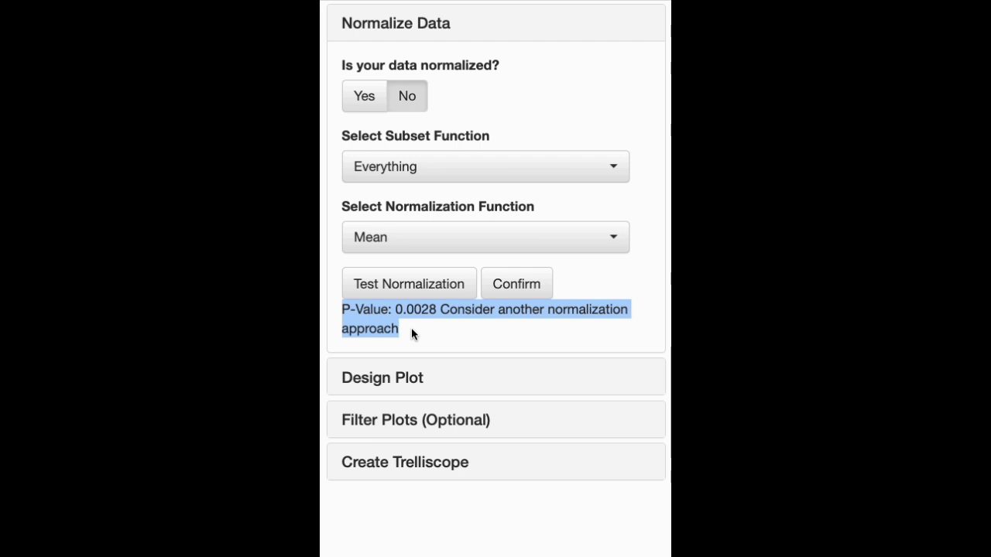
left_click(413, 329)
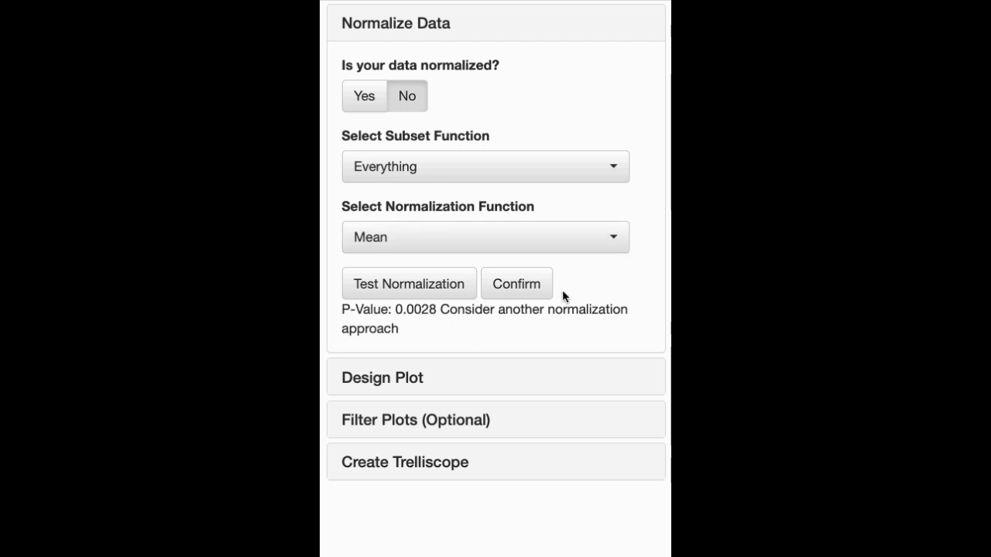
Change the normalization function to Median and test the normalization with it
left_click(571, 242)
left_click(425, 297)
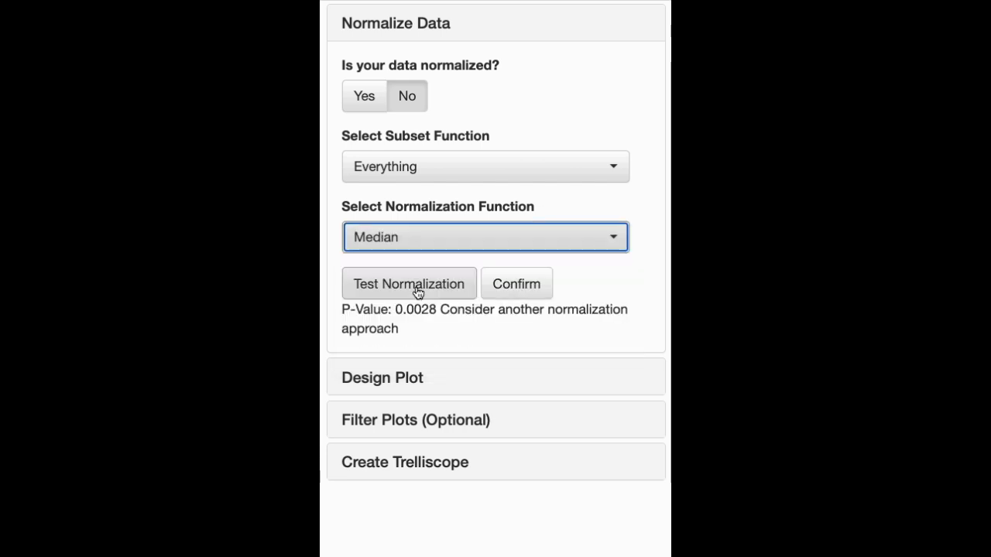
left_click(418, 291)
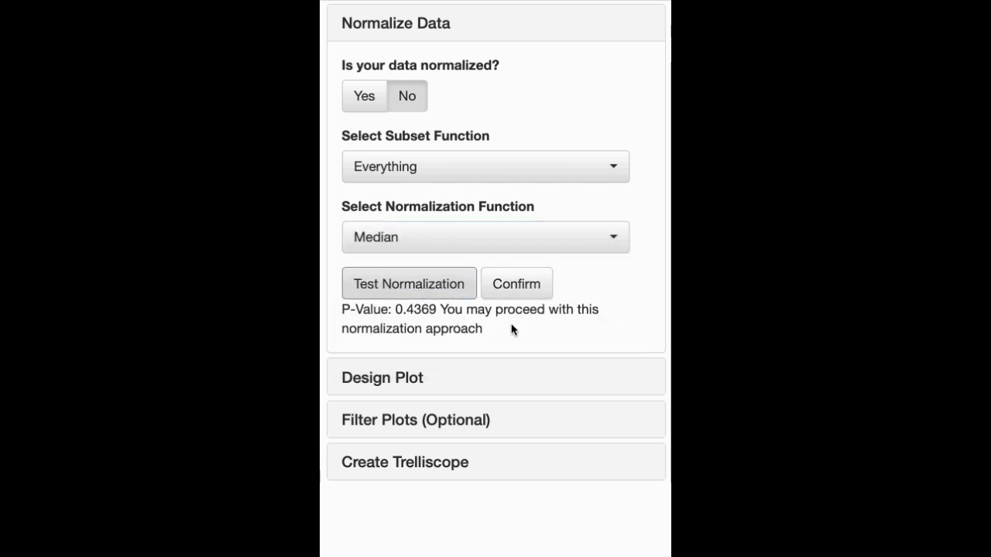